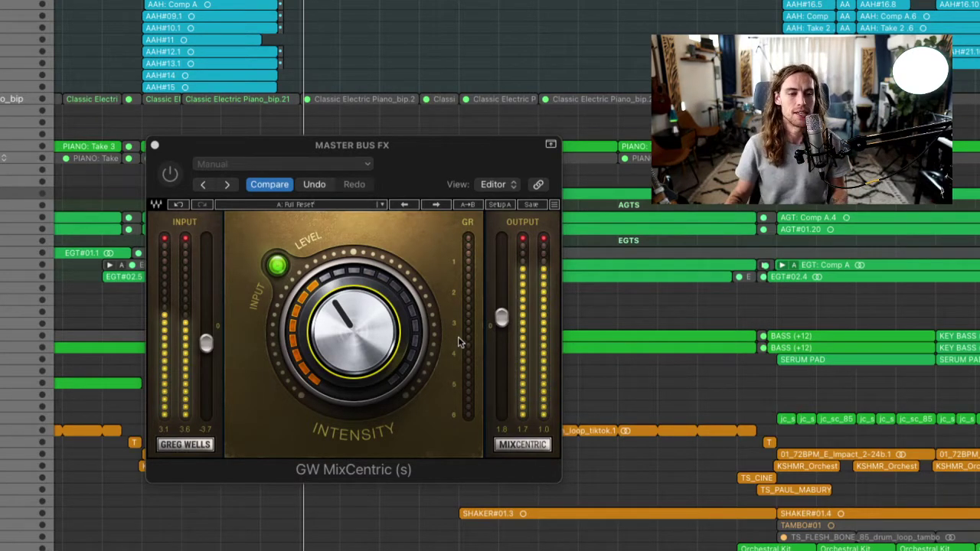
- Lower the GW MixCentric input trim on the master bus, then fine-tune it
click(206, 344)
drag(206, 339, 206, 331)
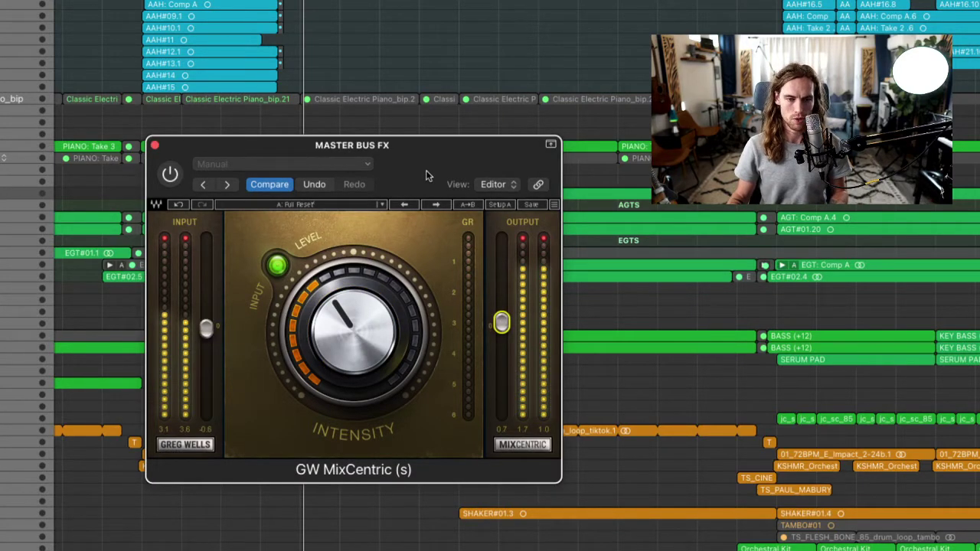
drag(427, 175, 450, 168)
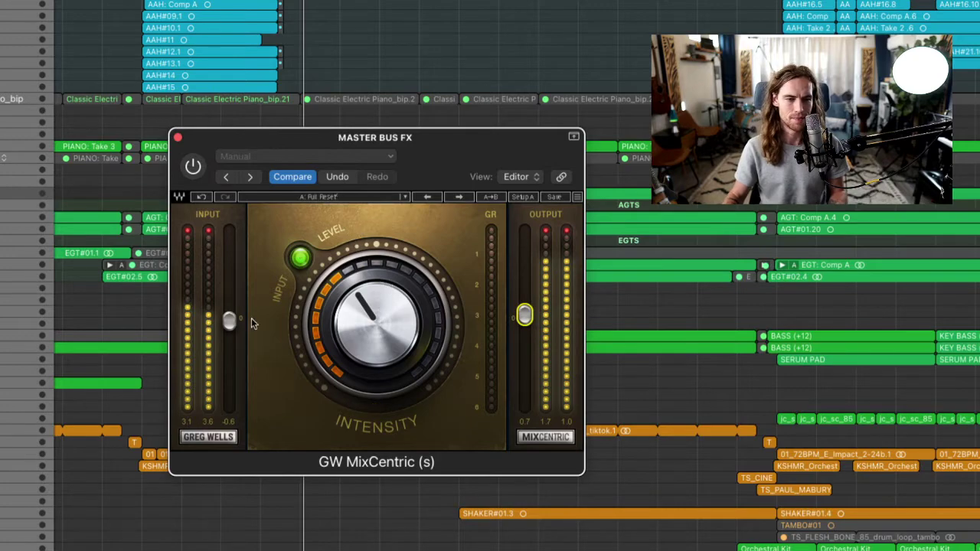
drag(234, 322, 235, 320)
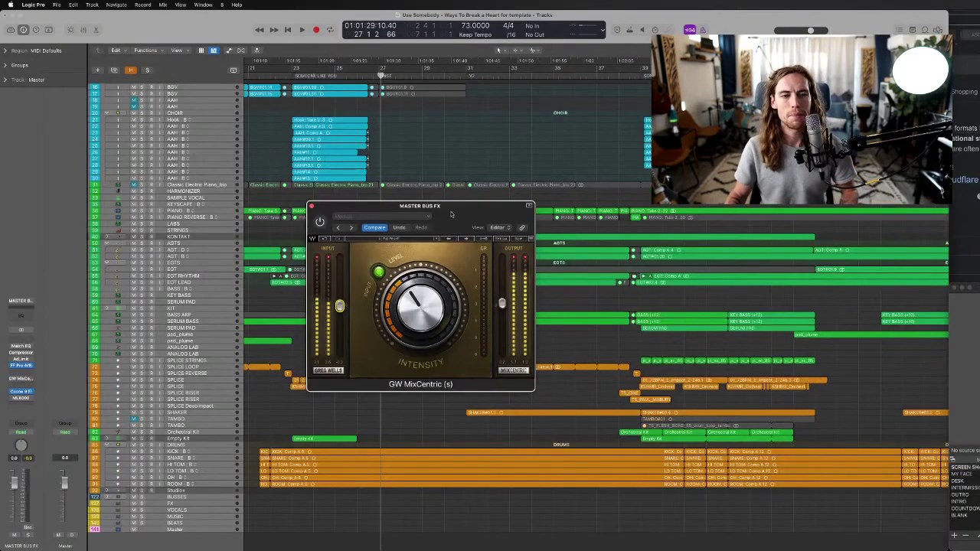
- Move the MixCentric window aside and set the playhead near bar 21
drag(451, 214, 498, 191)
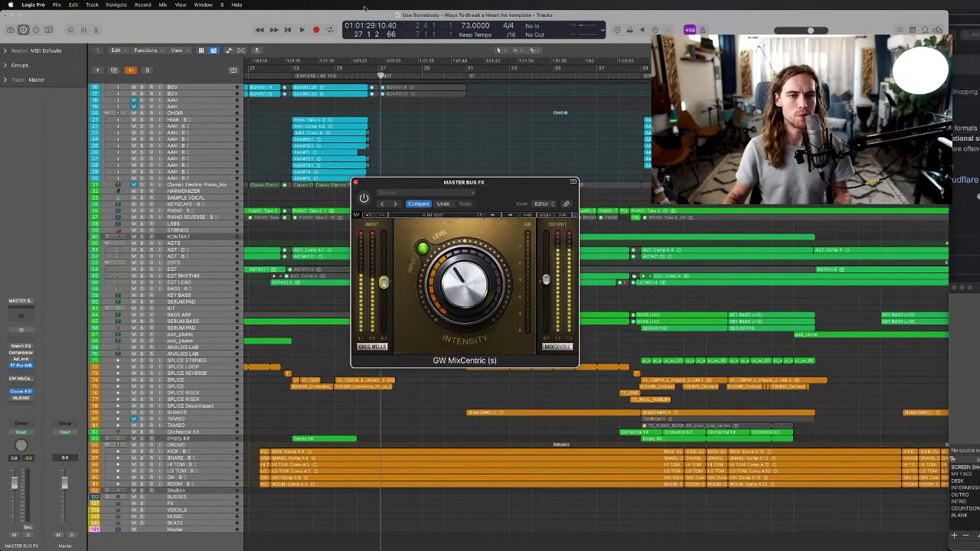
scroll(403, 165, left, 5)
drag(545, 185, 453, 195)
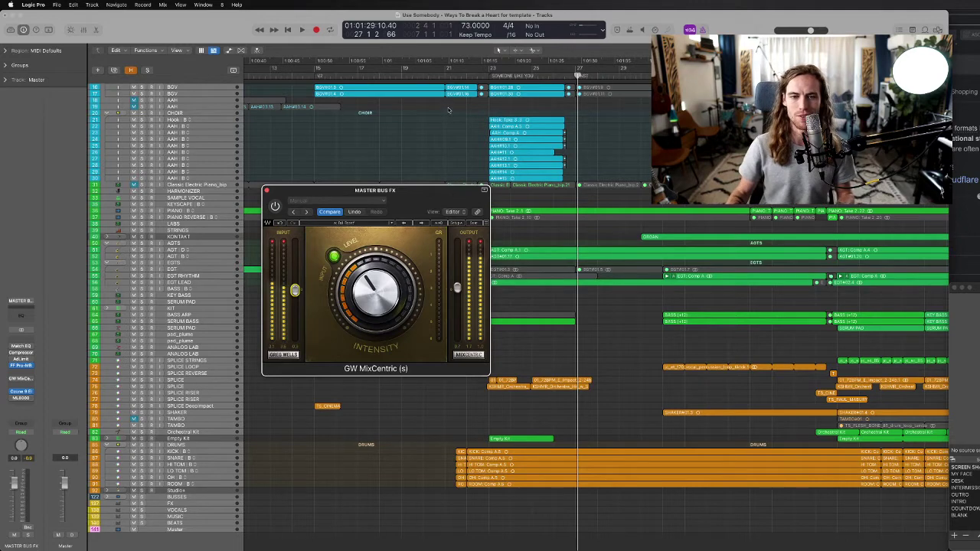
drag(430, 198, 395, 259)
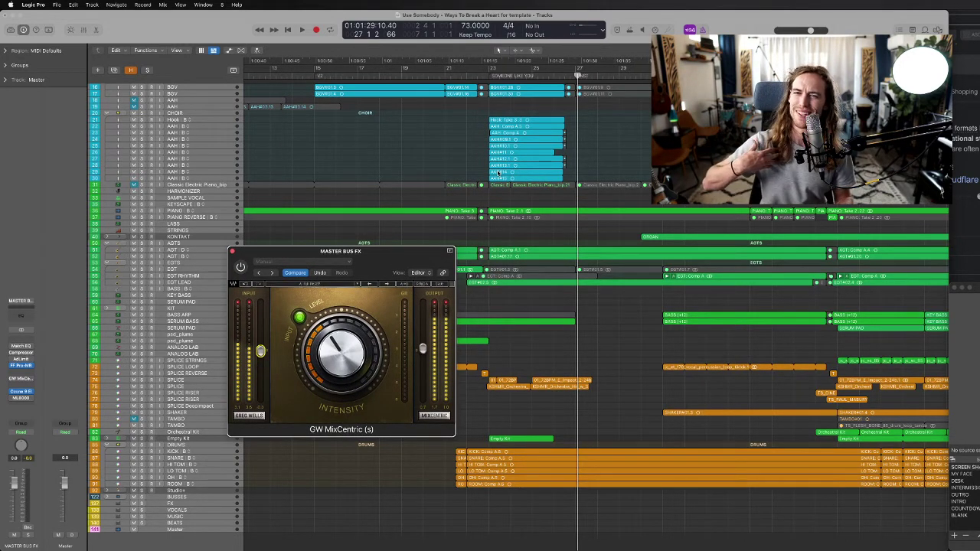
click(480, 74)
click(461, 74)
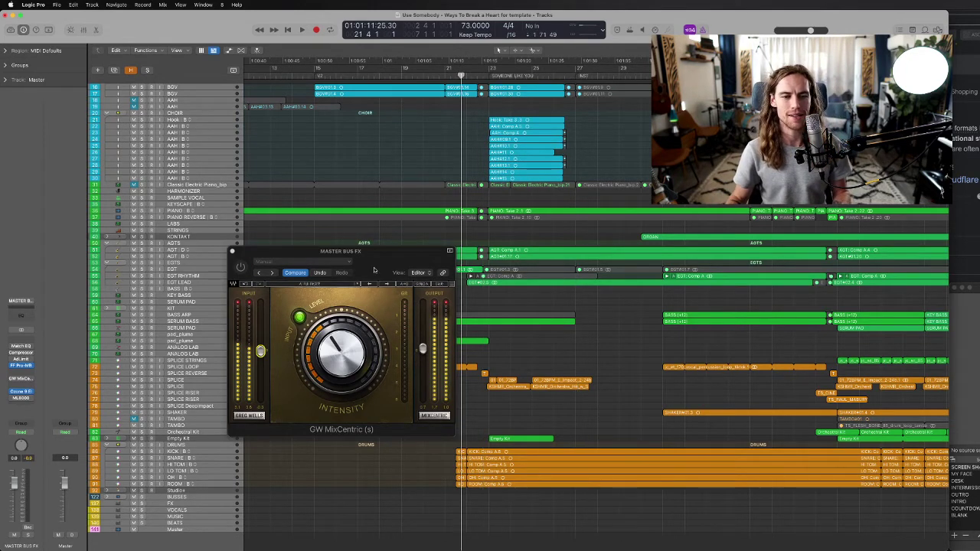
- Zoom in horizontally and play from bar 21 with MixCentric off, stopping near bar 26
drag(373, 263, 365, 287)
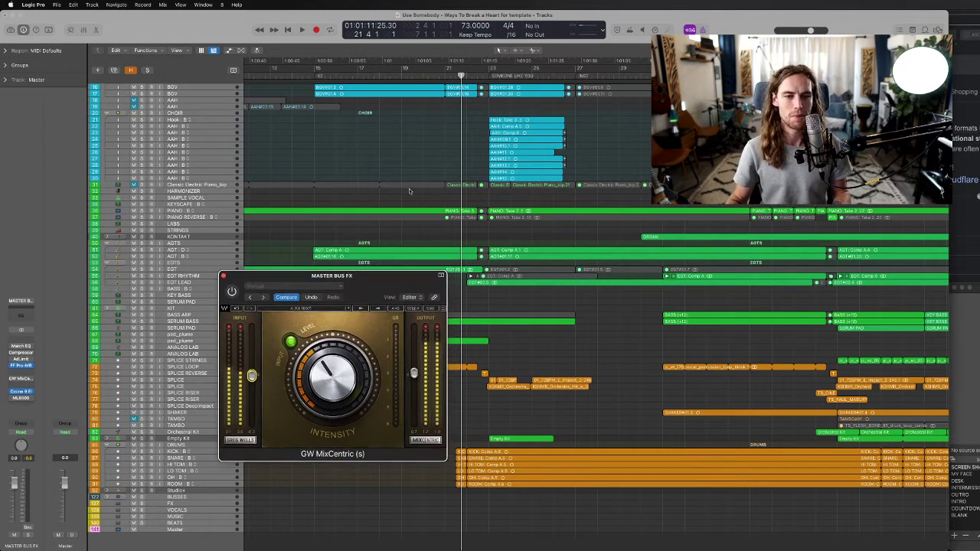
scroll(411, 193, right, 3)
key(super+Right)
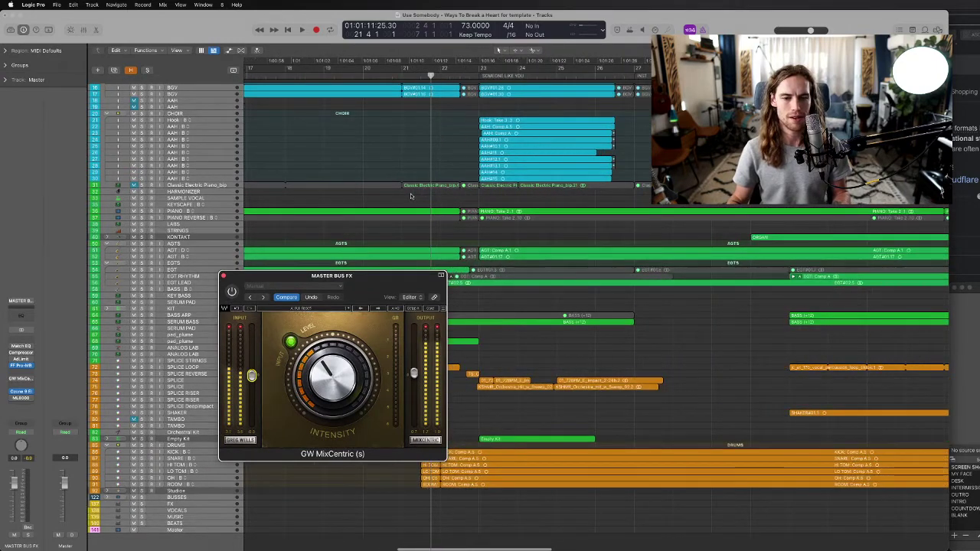
key(space)
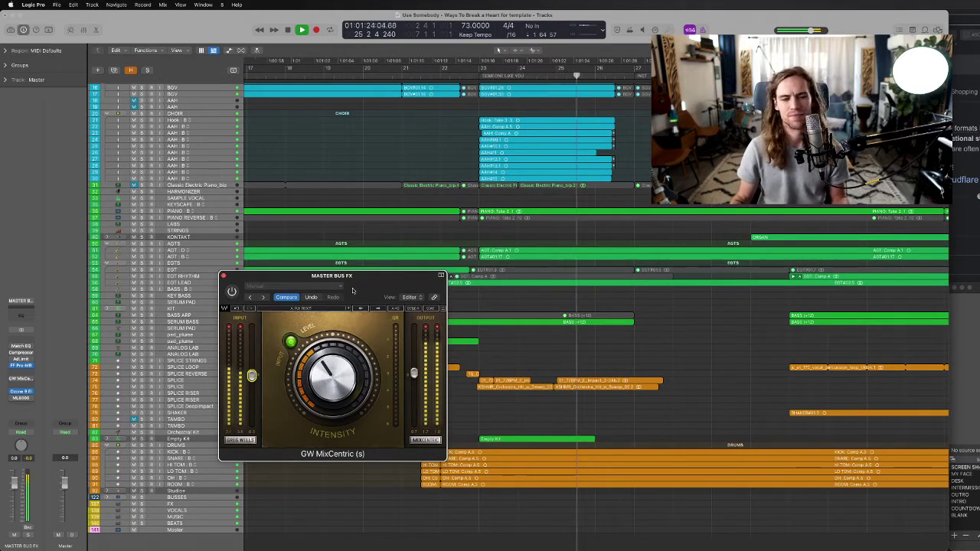
key(space)
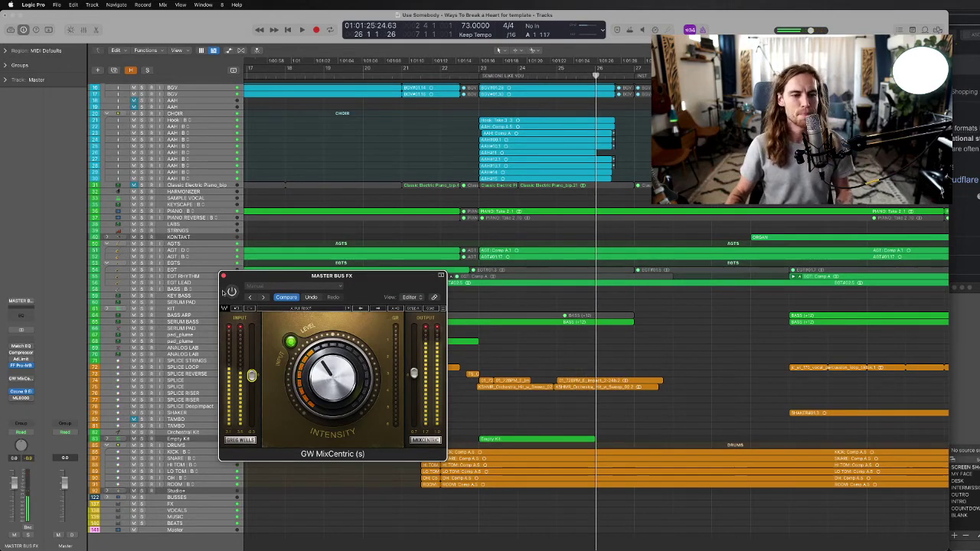
- Switch on GW MixCentric and play the mix from bar 22, then stop
click(232, 292)
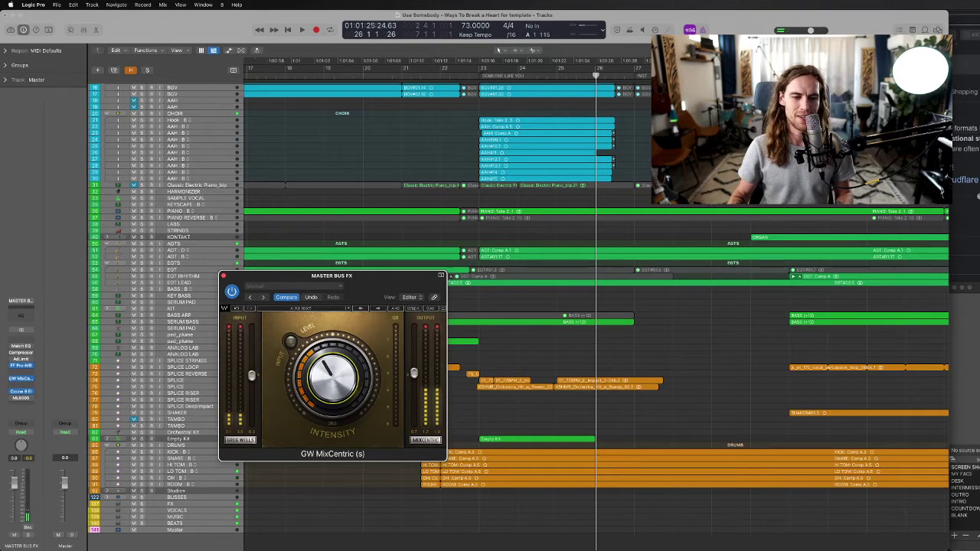
click(446, 75)
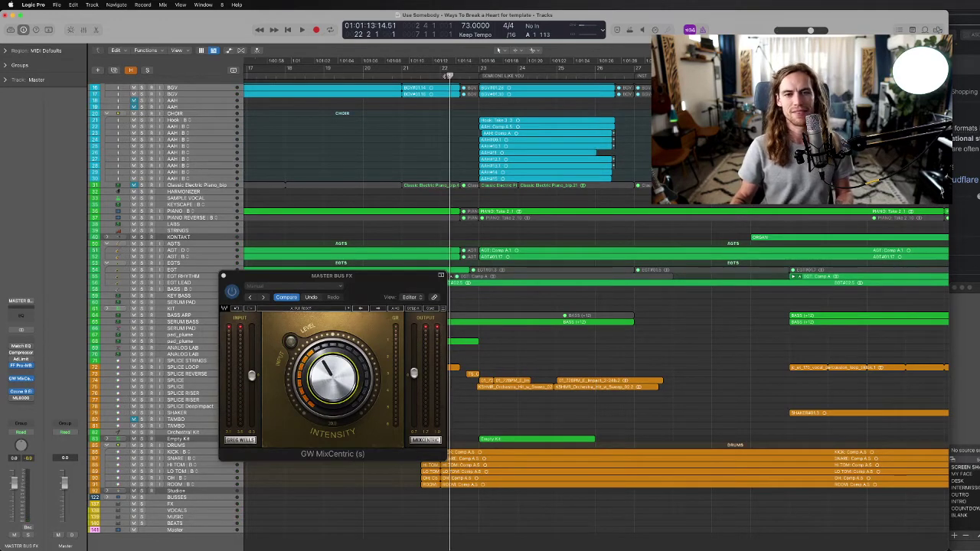
key(space)
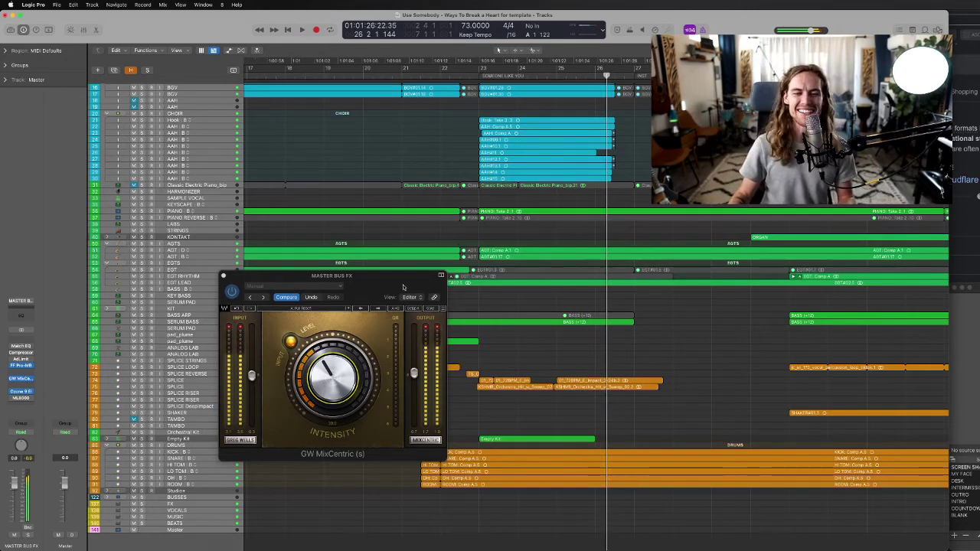
key(space)
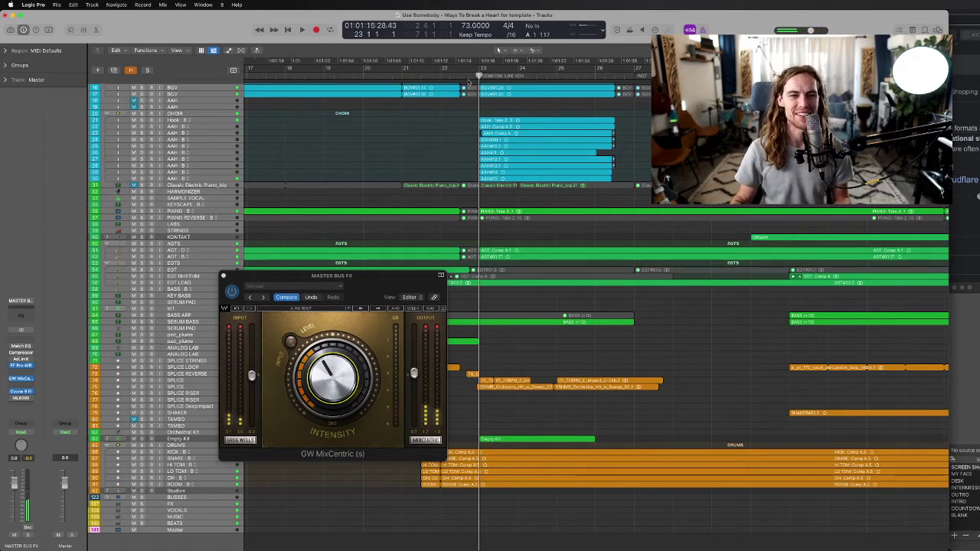
- Play from just before bar 23 with MixCentric bypassed mid-playback, then stop and re-enable it
key(comma)
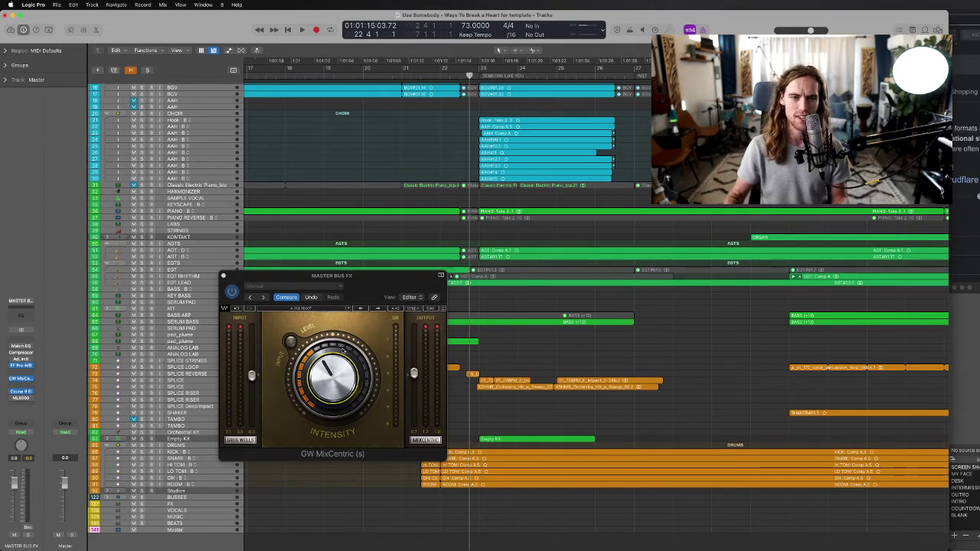
key(space)
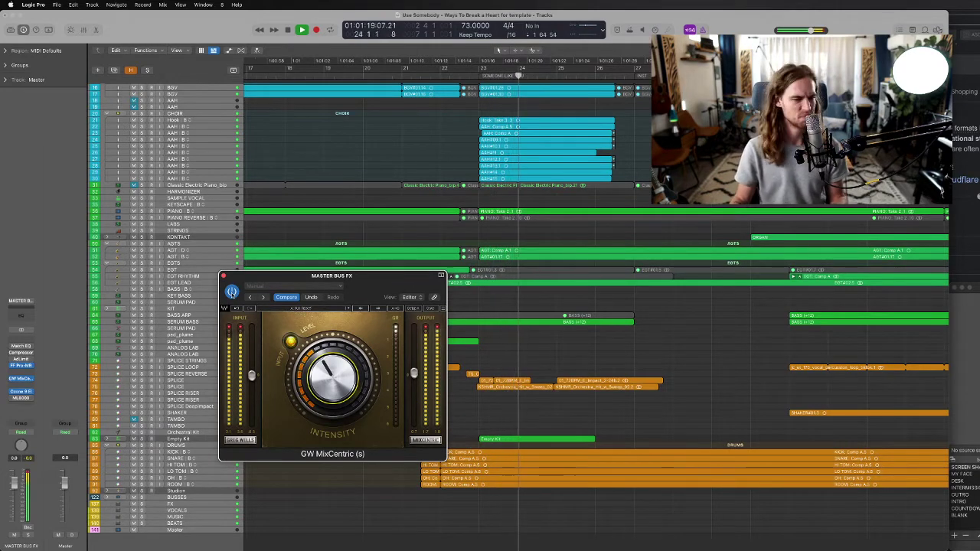
click(231, 291)
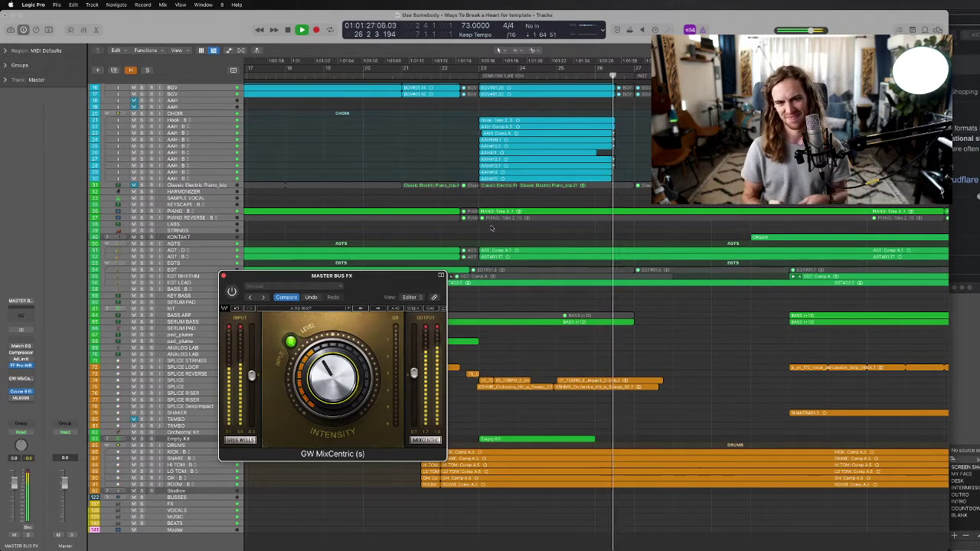
key(space)
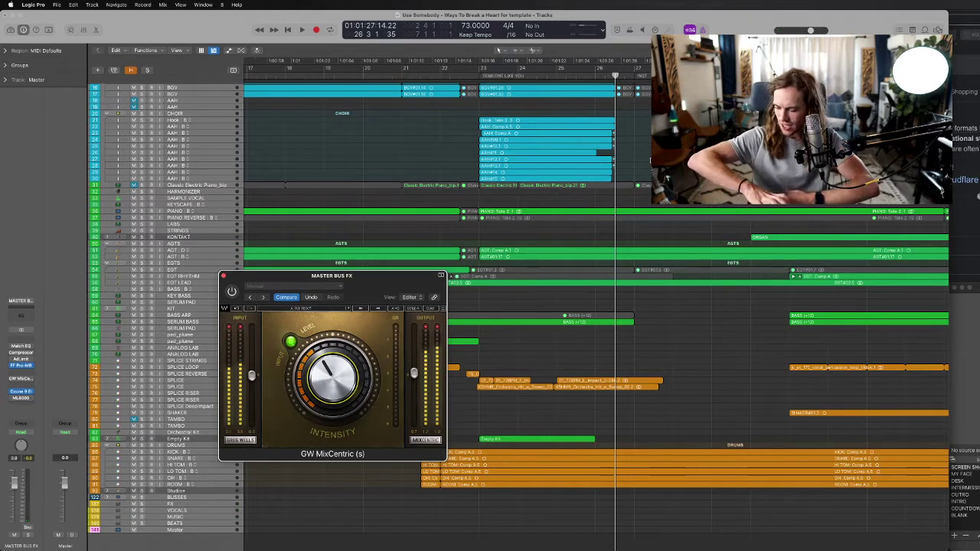
click(233, 295)
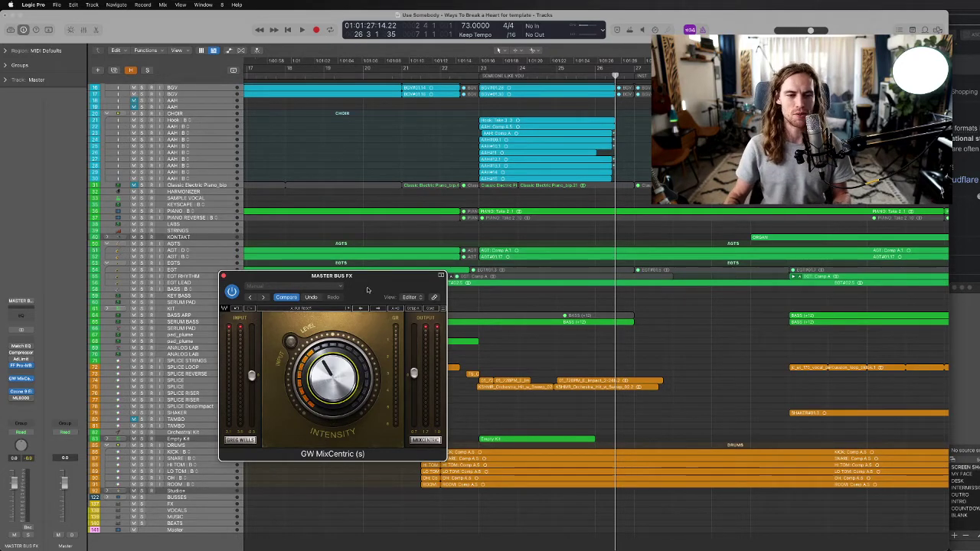
- Play from the Someone Like You marker at bar 23 with MixCentric active, stopping at bar 27
drag(368, 290, 421, 274)
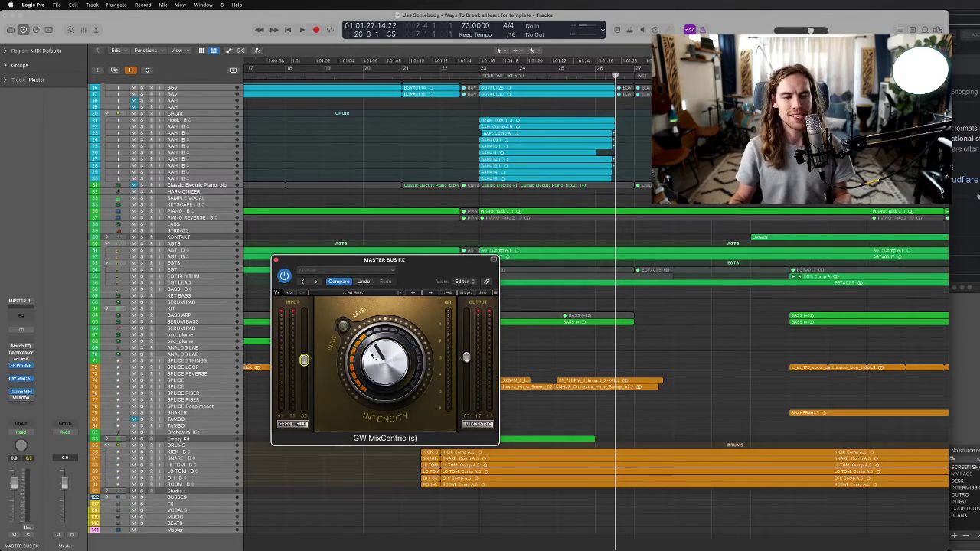
key(alt+comma)
click(373, 90)
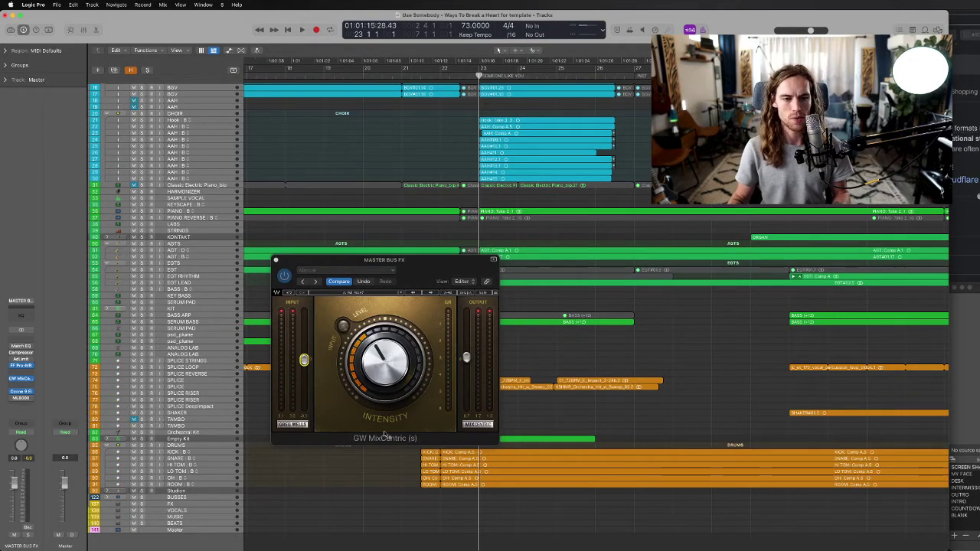
key(space)
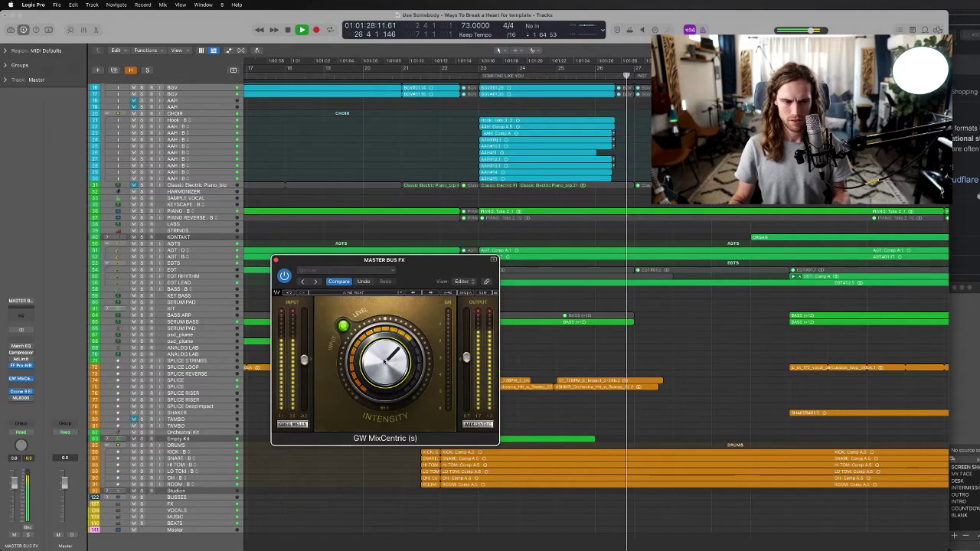
key(space)
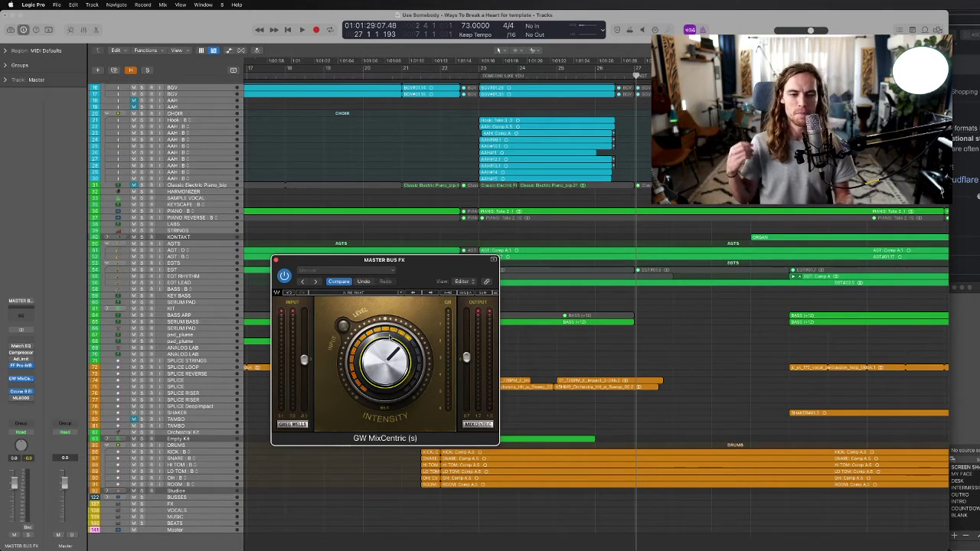
- Set MixCentric intensity to about 38.2 while playing from bar 23, then raise the output trim
drag(391, 338, 390, 369)
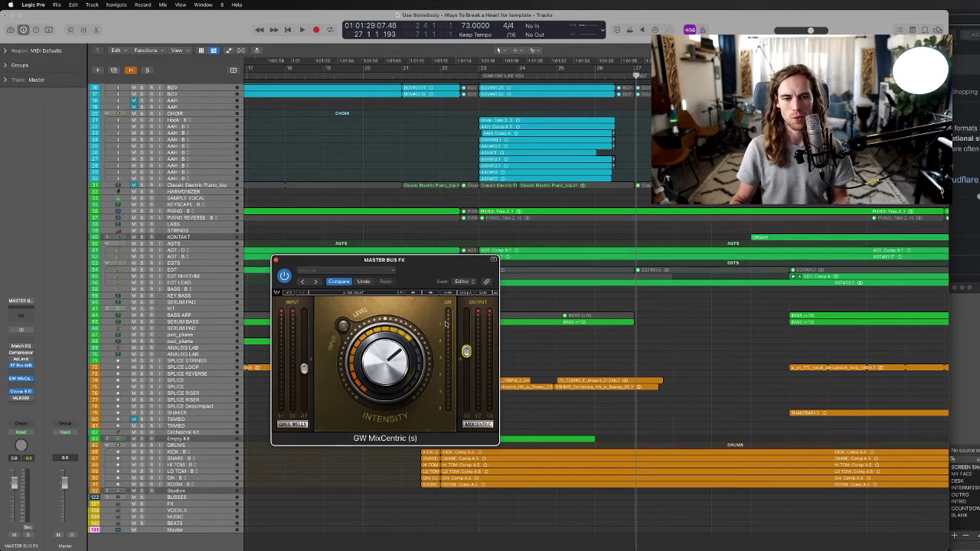
key(space)
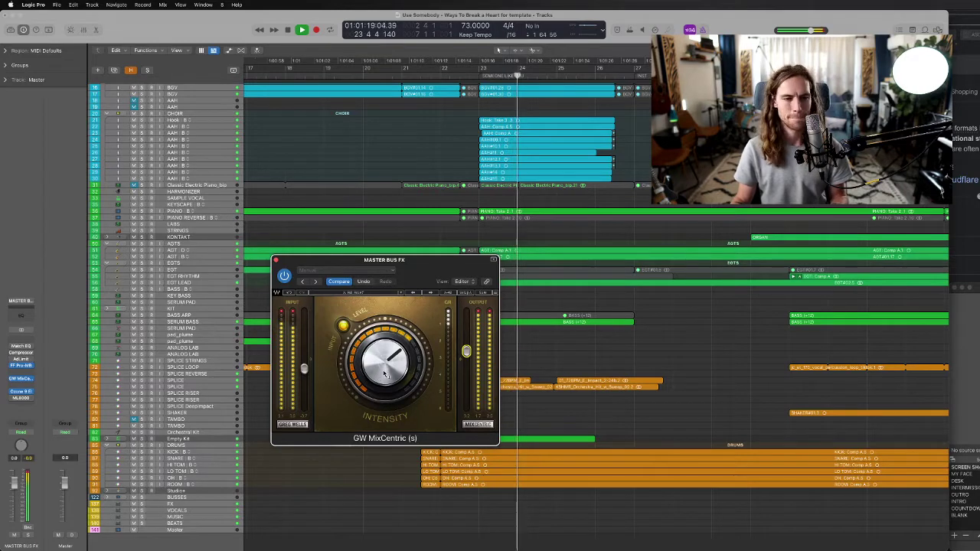
drag(375, 375, 375, 335)
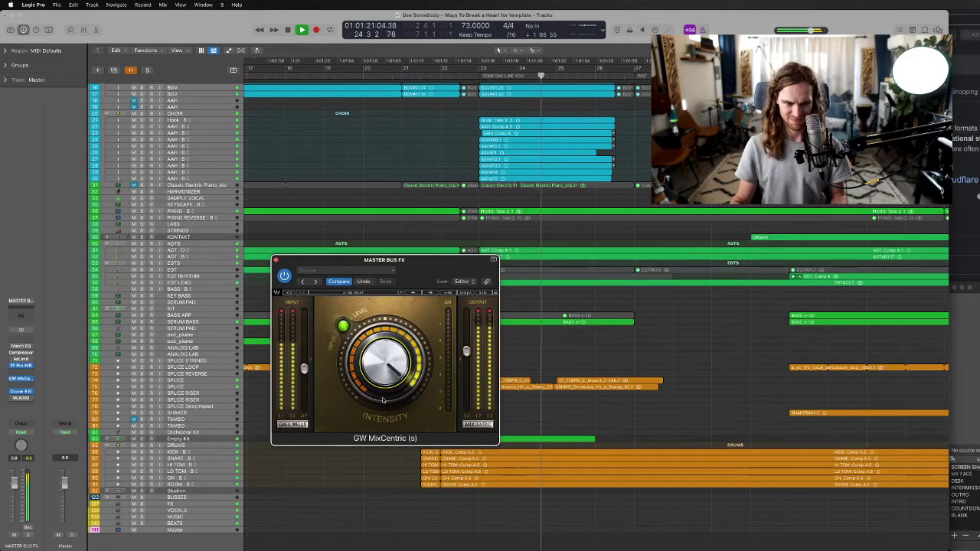
drag(383, 400, 387, 362)
drag(304, 368, 304, 359)
key(space)
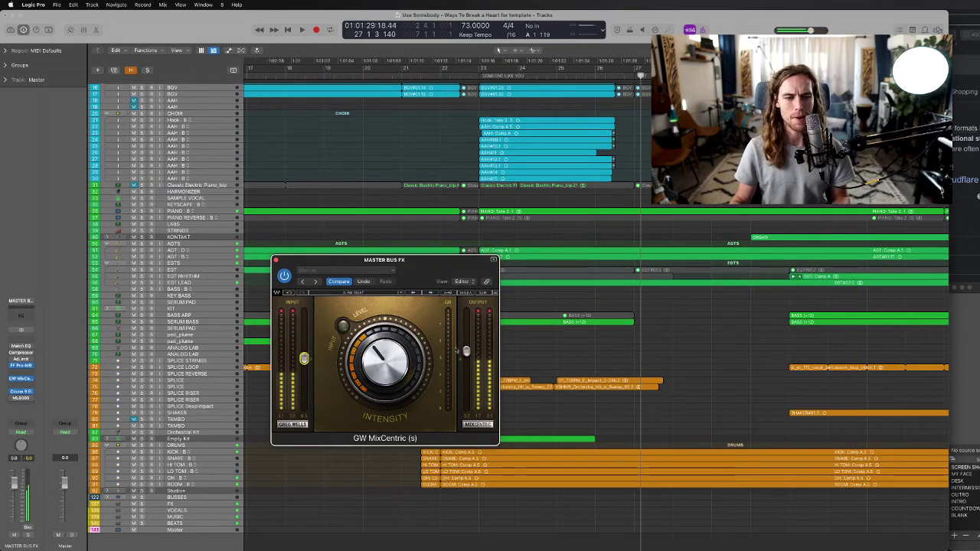
drag(466, 351, 466, 358)
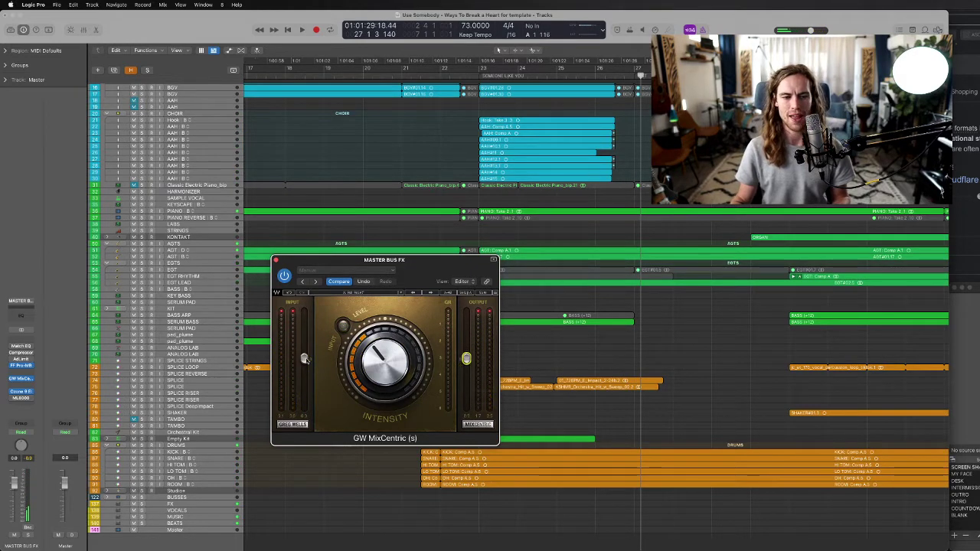
drag(425, 265, 493, 273)
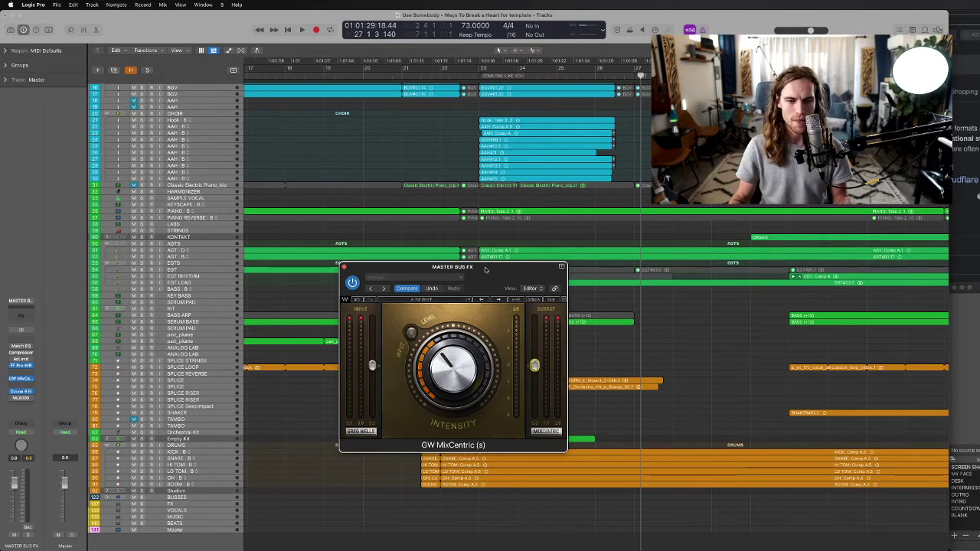
drag(484, 269, 459, 237)
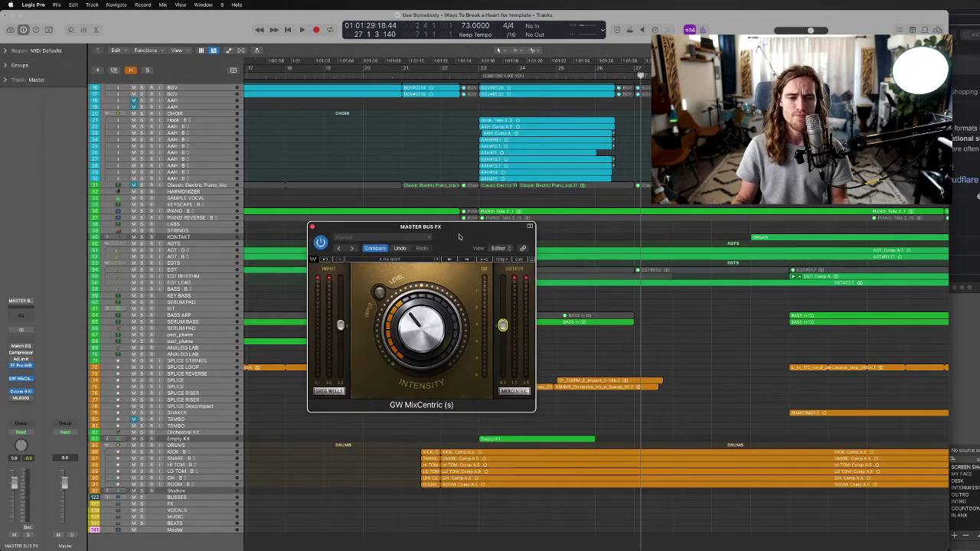